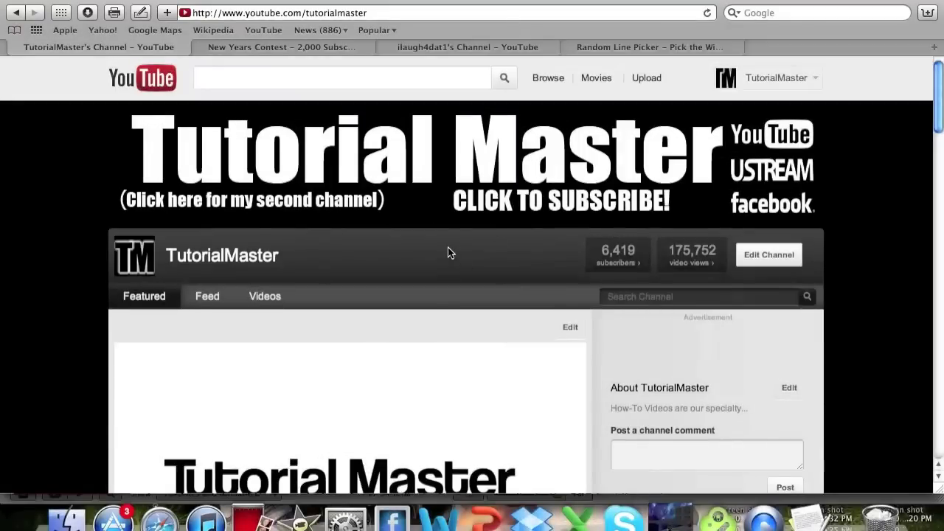
View the New Years Contest video tab, check ilaugh4dat1's channel, then return to the video.
left_click(286, 48)
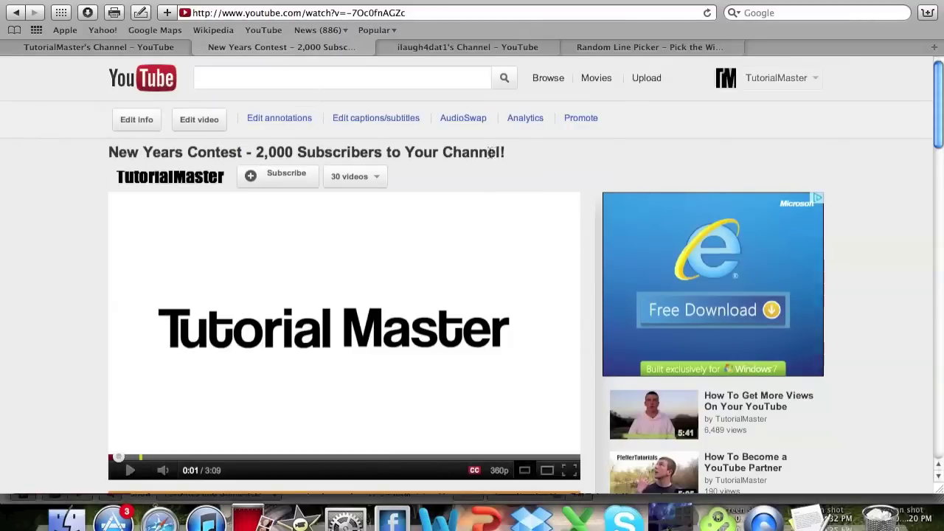
left_click(462, 46)
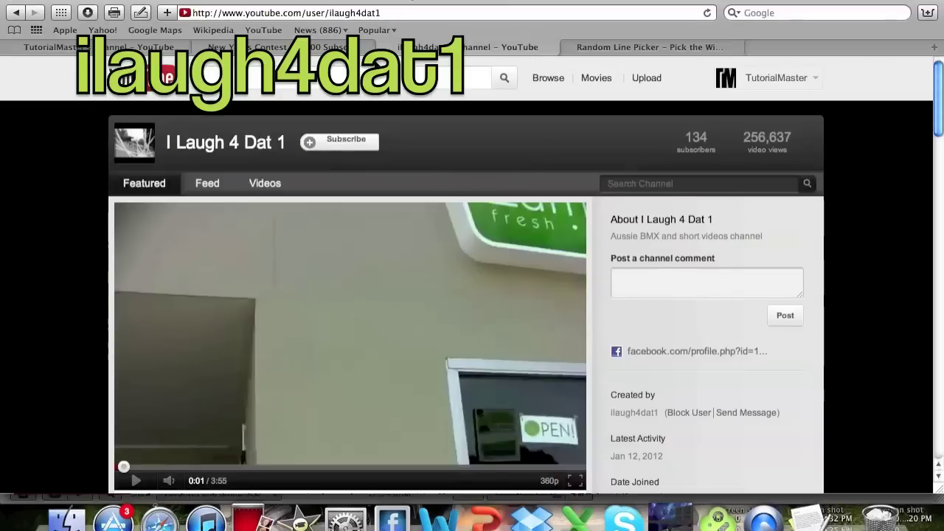
left_click(282, 46)
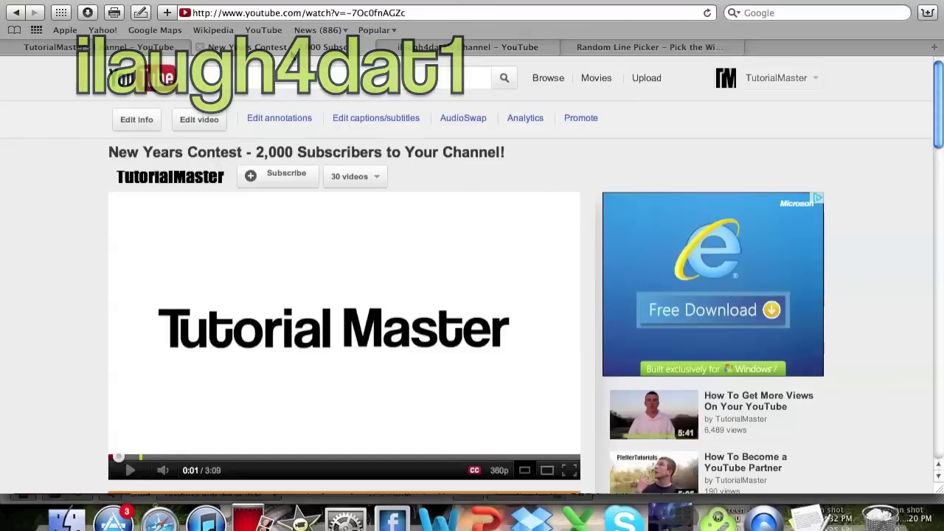
scroll(64, 175, "down", 5)
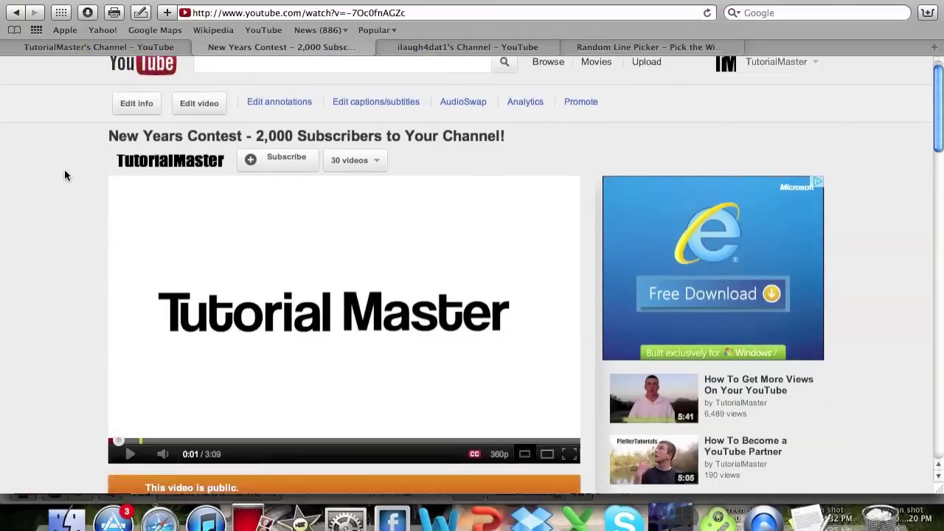
scroll(64, 174, "up", 3)
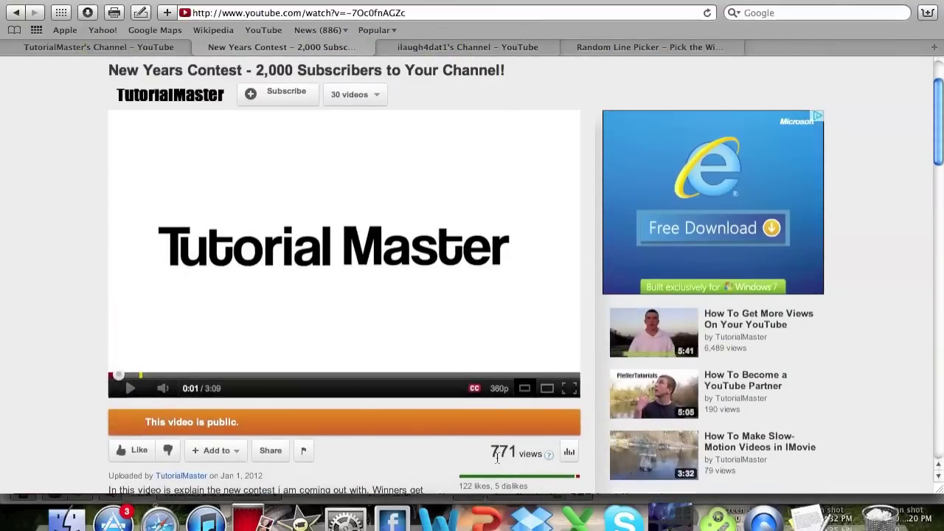
scroll(483, 454, "down", 1)
scroll(483, 454, "down", 4)
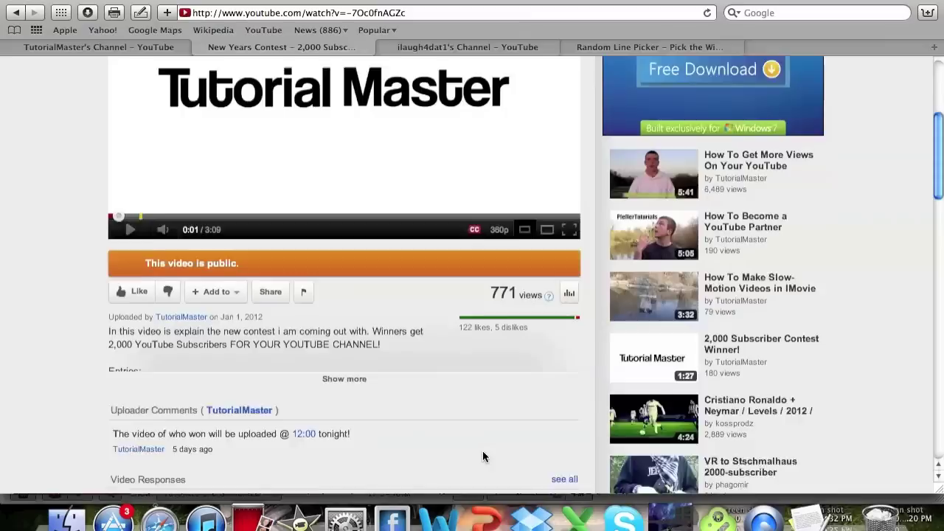
scroll(483, 453, "up", 7)
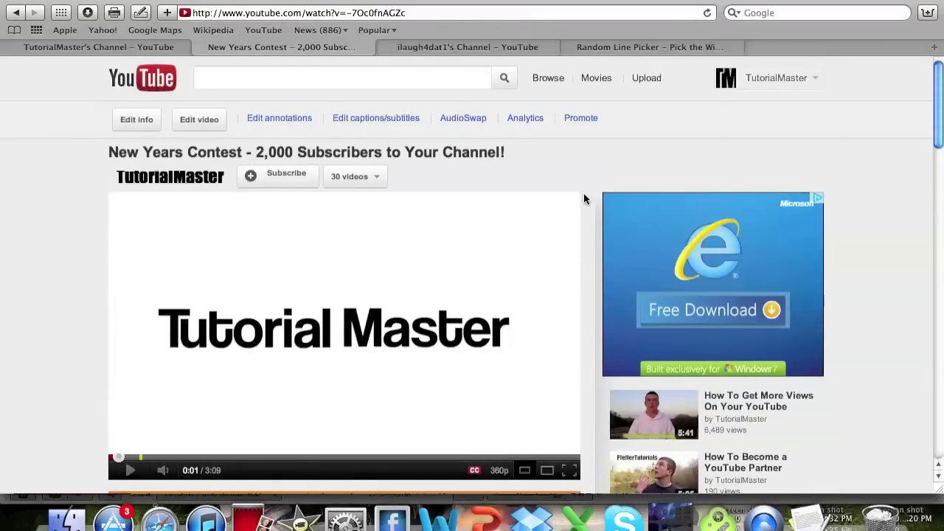
scroll(583, 199, "down", 10)
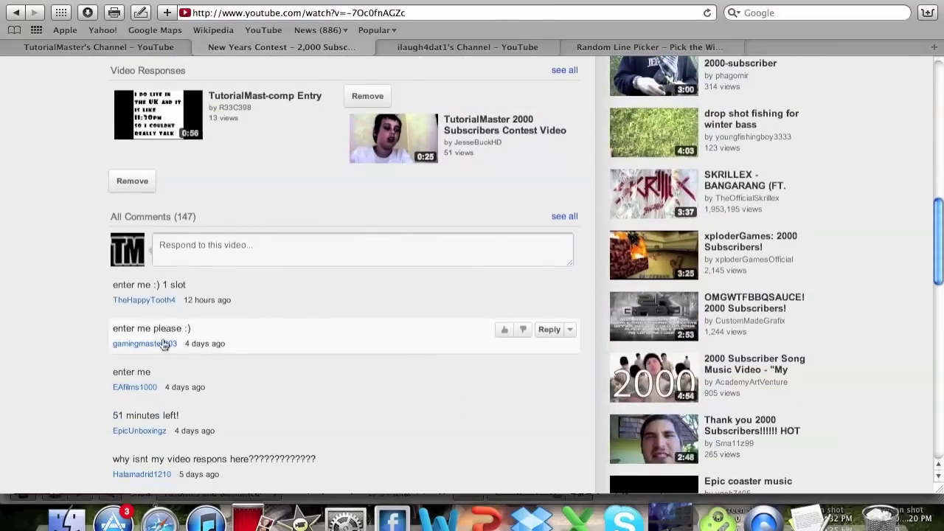
scroll(164, 345, "up", 10)
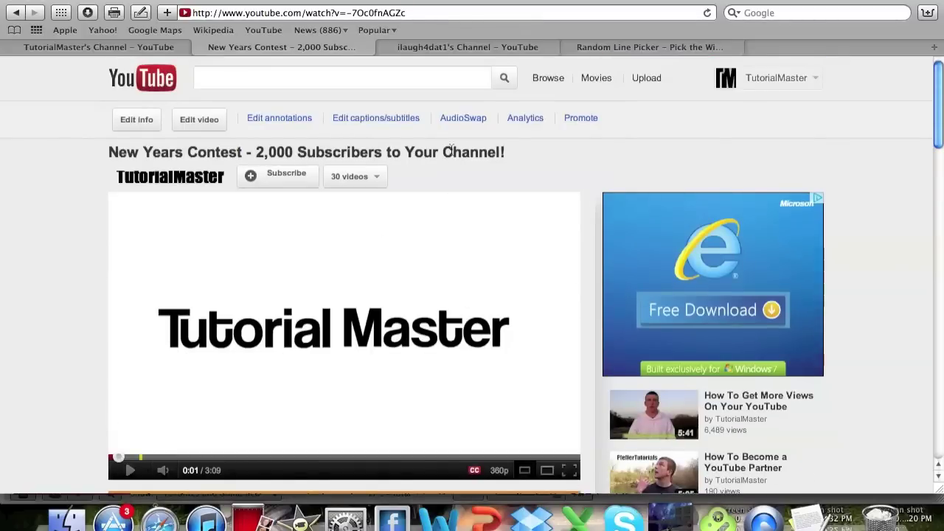
scroll(600, 221, "down", 10)
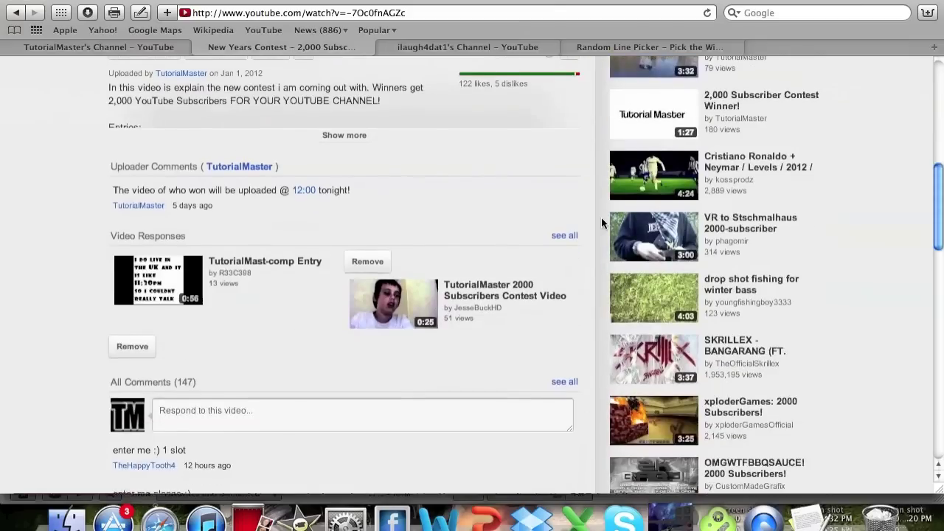
scroll(601, 218, "up", 10)
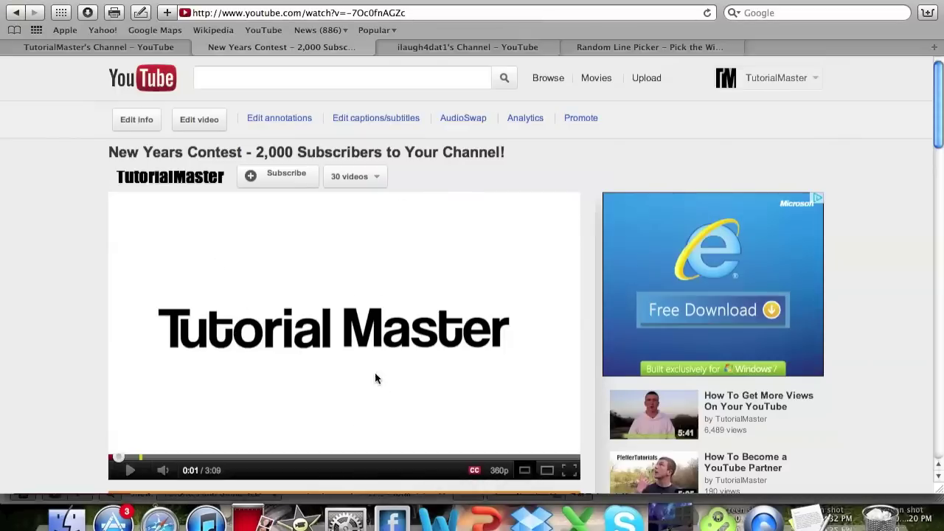
scroll(318, 295, "down", 3)
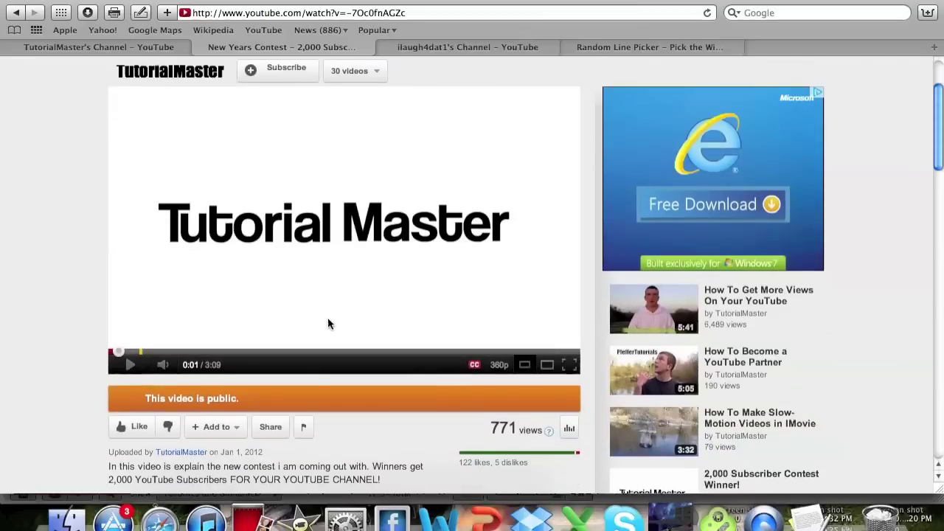
Skip the contest video to 1:08, browse the comments, then switch to the Word username list.
left_click(276, 351)
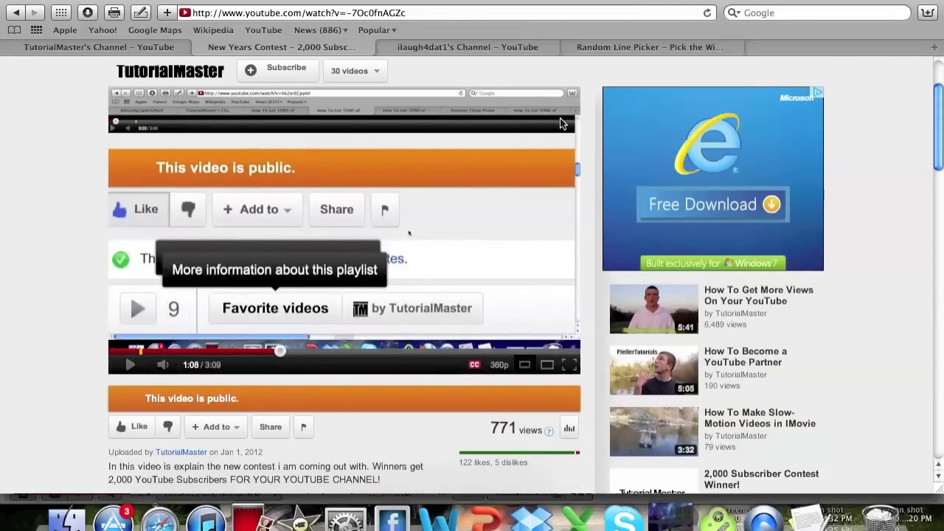
scroll(587, 102, "down", 5)
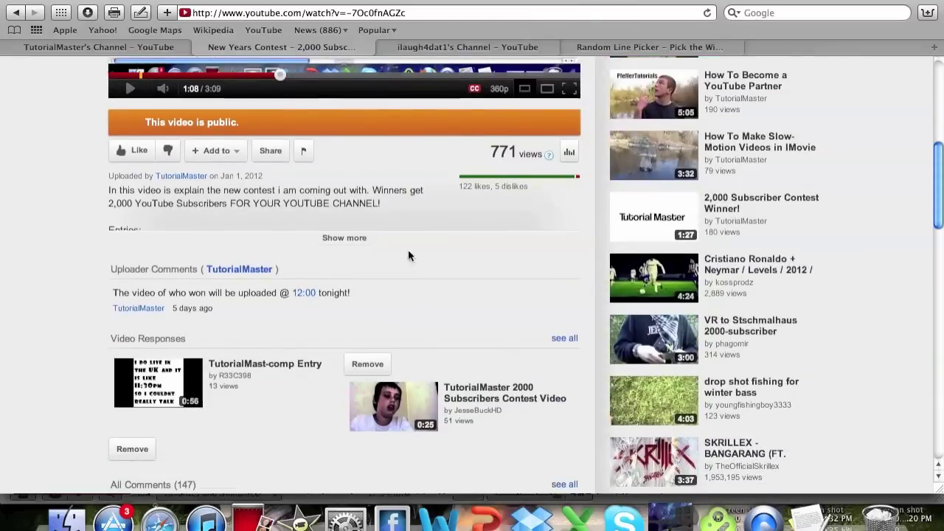
scroll(374, 284, "down", 5)
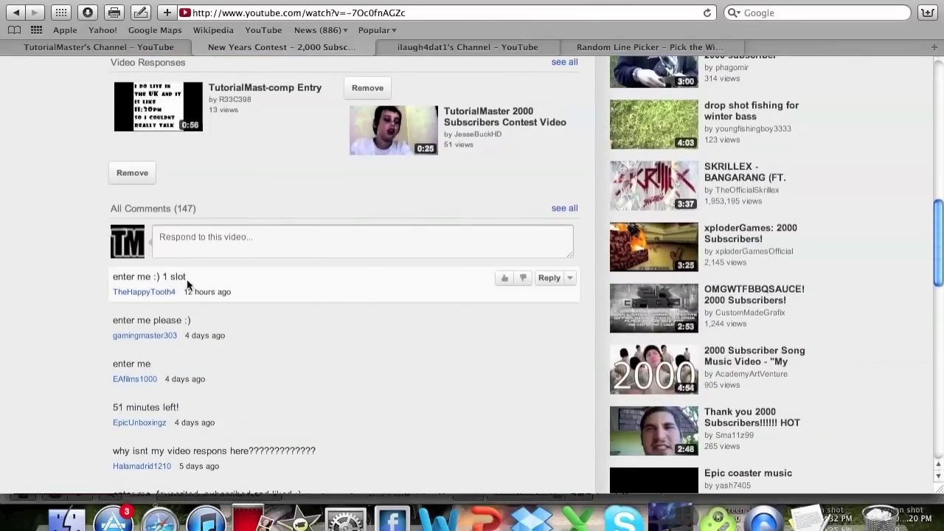
scroll(153, 367, "down", 8)
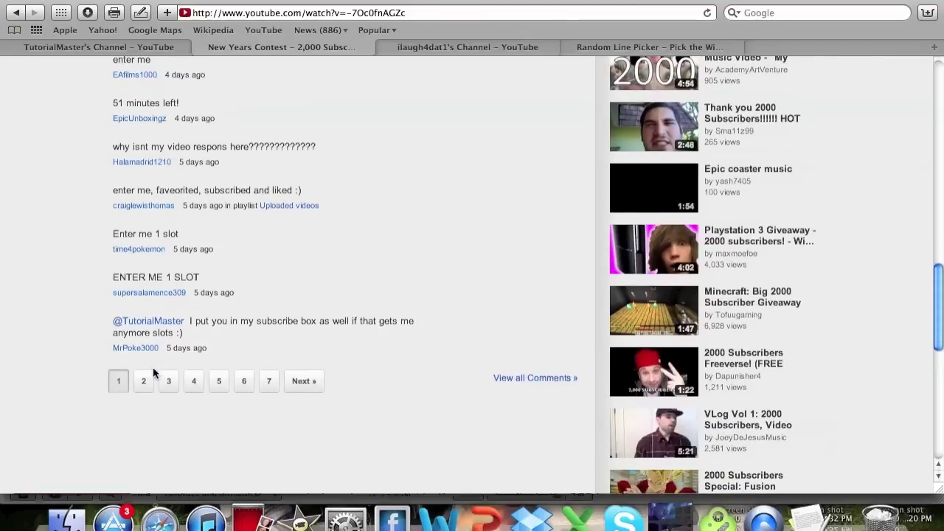
scroll(153, 367, "up", 6)
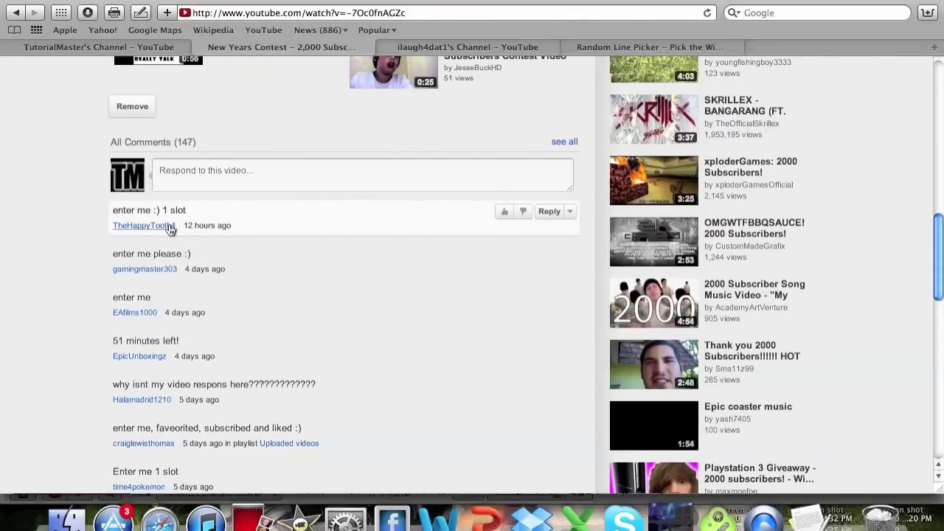
scroll(354, 183, "up", 5)
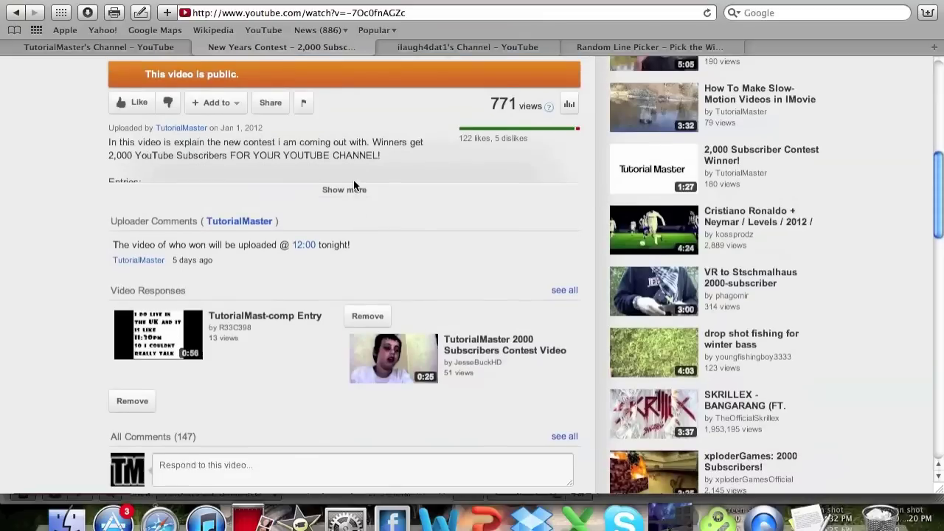
left_click(441, 520)
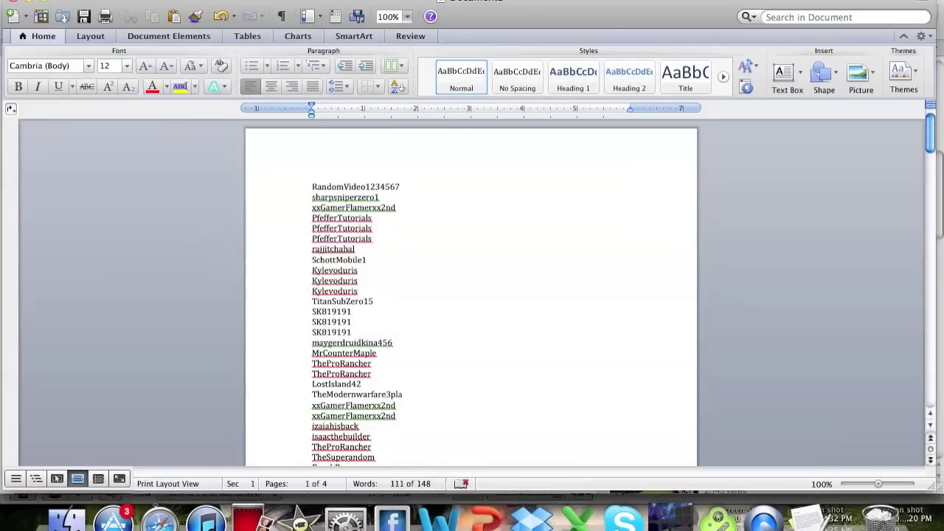
Scroll through the four-page Word list of entrant usernames, then go back to Safari's contest video.
scroll(472, 295, "down", 5)
scroll(472, 295, "down", 15)
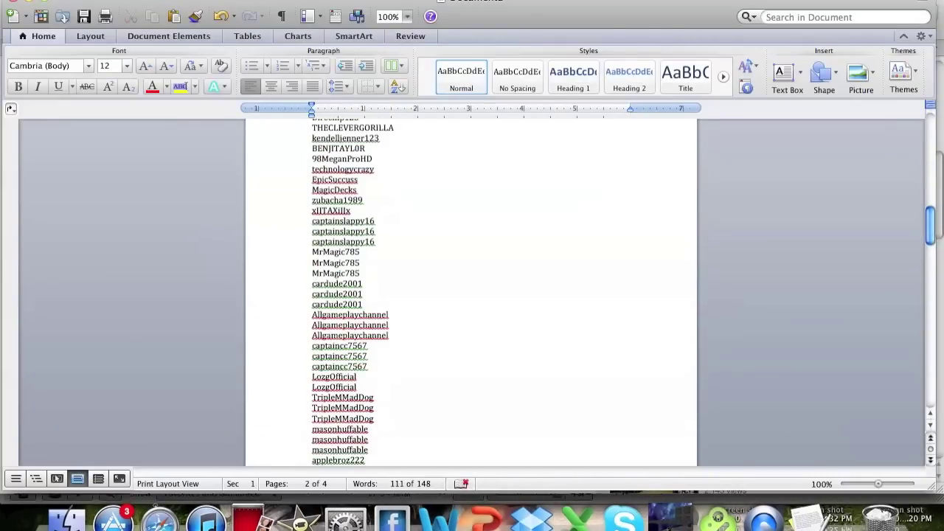
scroll(472, 295, "down", 20)
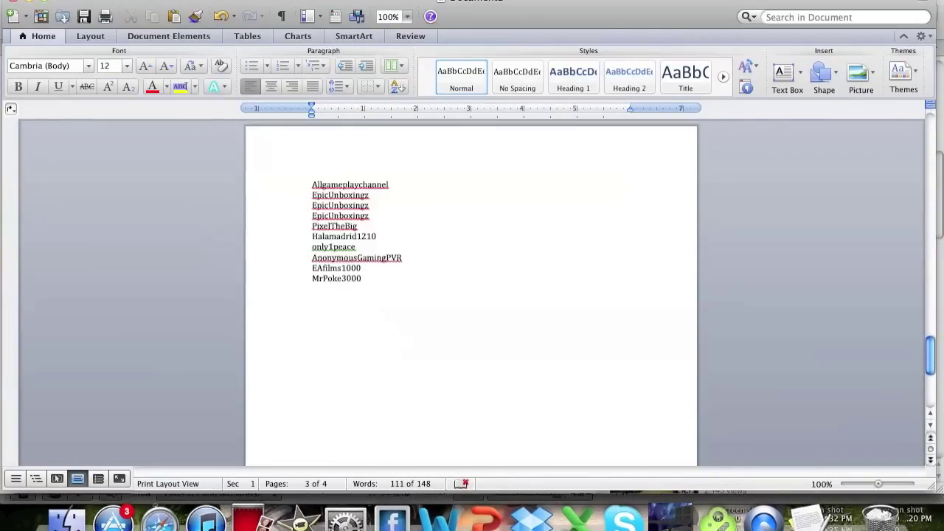
scroll(472, 295, "up", 20)
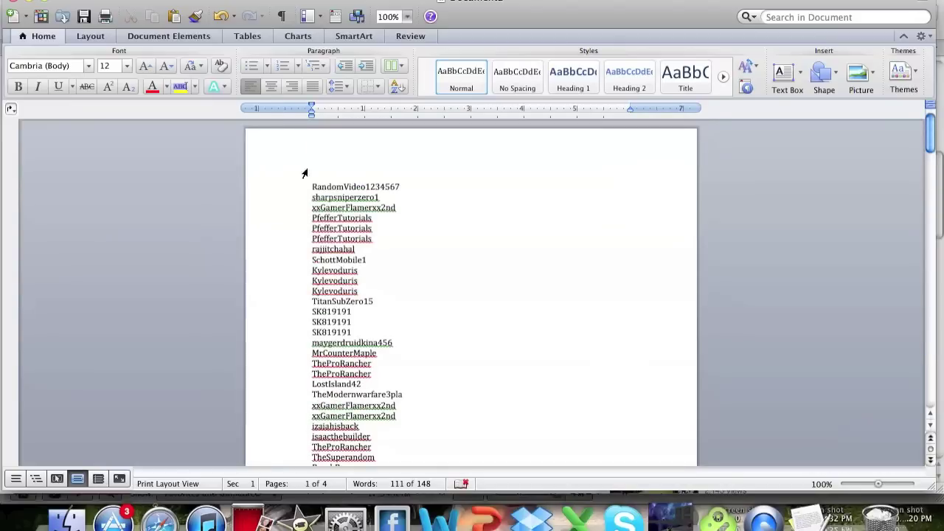
scroll(300, 261, "down", 10)
scroll(300, 261, "up", 10)
scroll(300, 261, "down", 9)
scroll(299, 261, "up", 10)
left_click(159, 519)
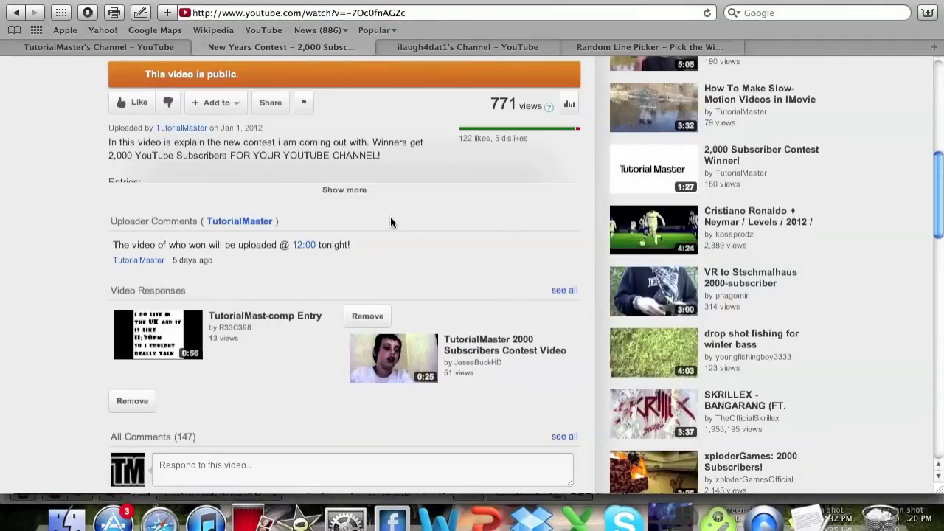
scroll(390, 222, "down", 10)
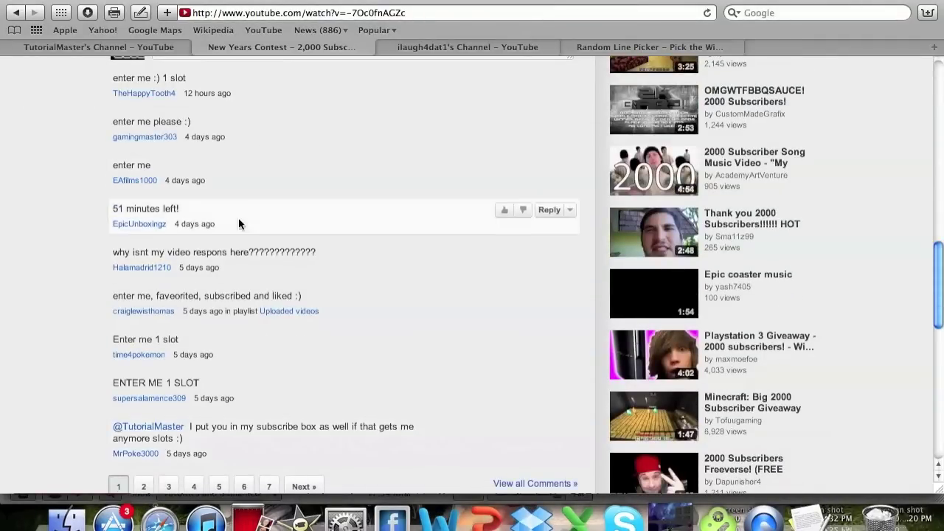
scroll(244, 185, "up", 15)
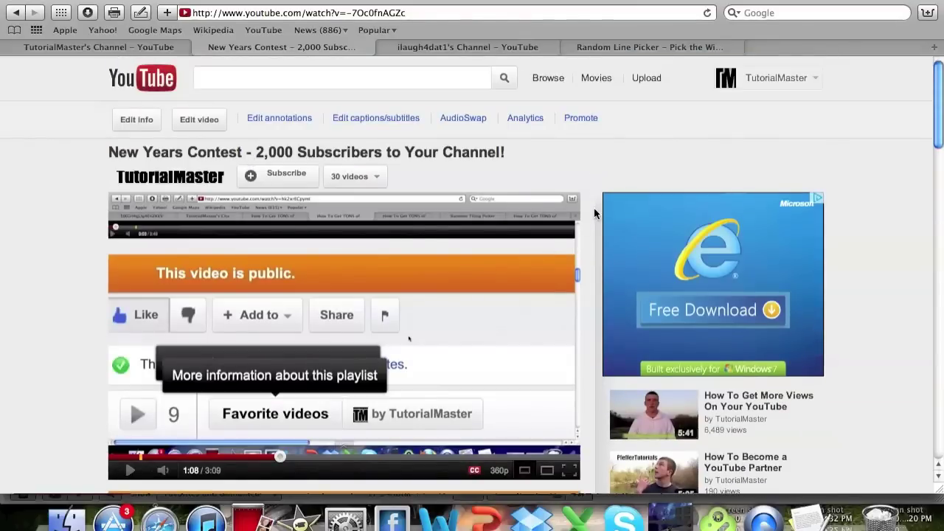
scroll(585, 200, "down", 5)
scroll(585, 206, "up", 5)
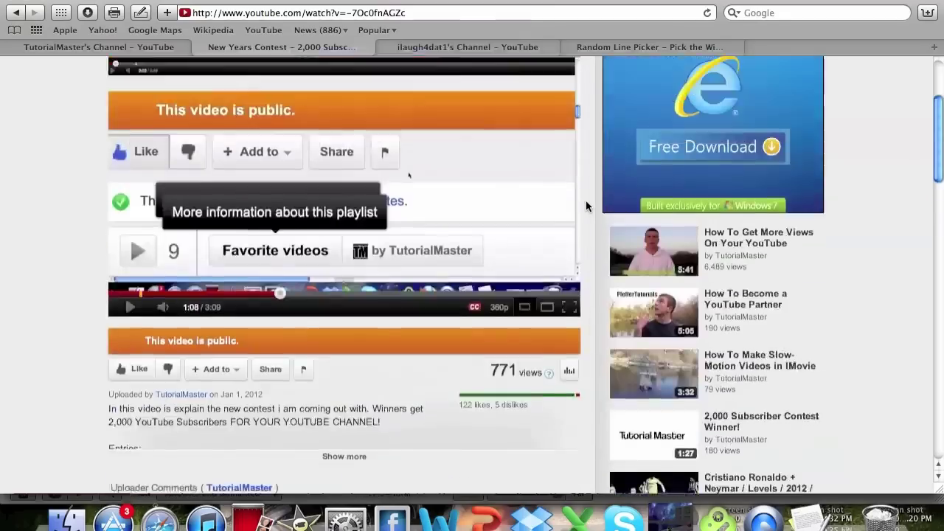
Paste the entrants' usernames into the Word document.
left_click(435, 520)
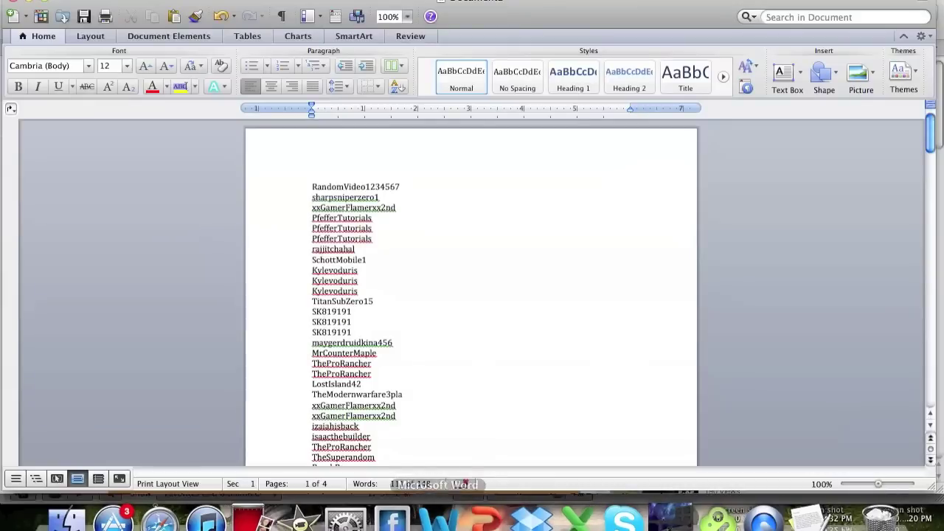
key("shift+Down")
key("shift+Down")
key("shift+Down")
key("shift+Down")
key("shift+Down")
key("shift+Down")
key("shift+Down")
key("shift+Down")
key("shift+Down")
key("shift+Down")
key("shift+Down")
key("shift+Down")
key("shift+Down")
key("shift+Down")
key("shift+Down")
key("shift+Down")
key("shift+Down")
key("shift+Down")
key("shift+Down")
key("shift+Down")
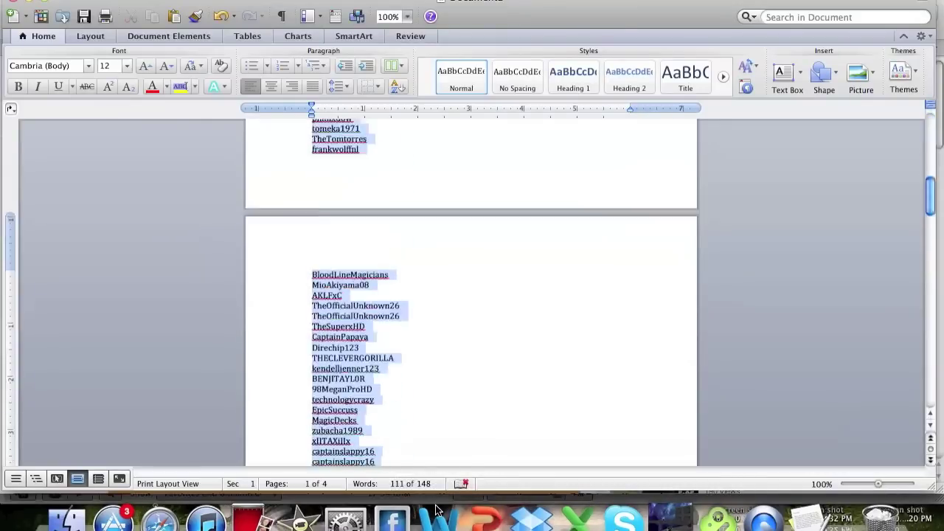
key("shift+Down")
key("shift+Down")
key("shift+Down")
key("shift+Down")
key("shift+Down")
key("shift+Down")
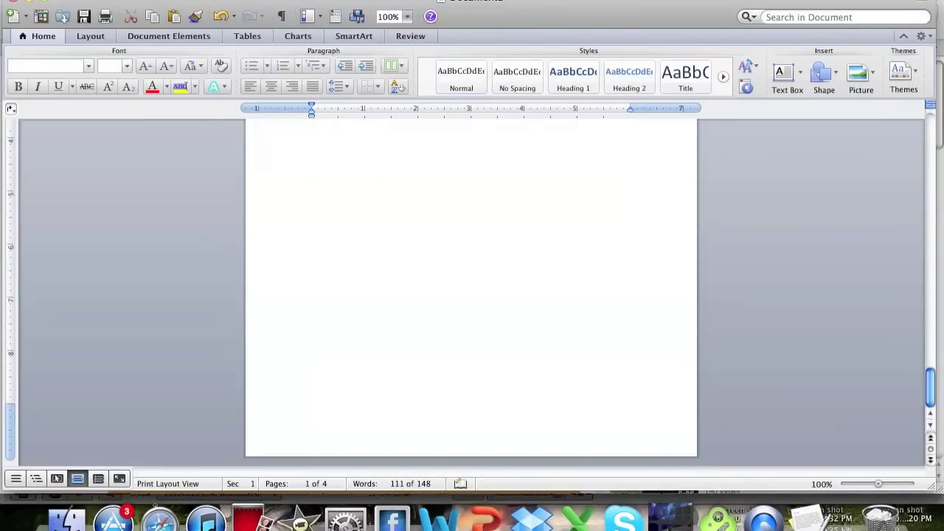
right_click(446, 319)
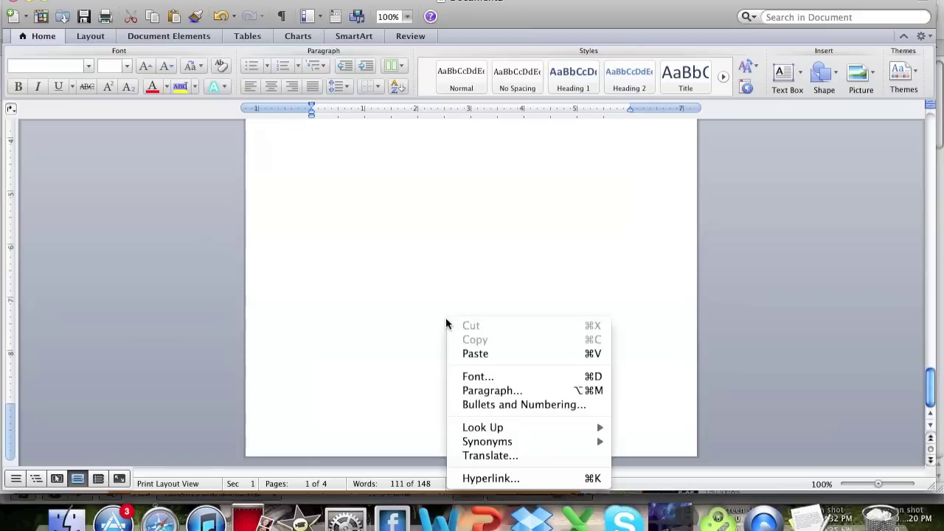
left_click(488, 354)
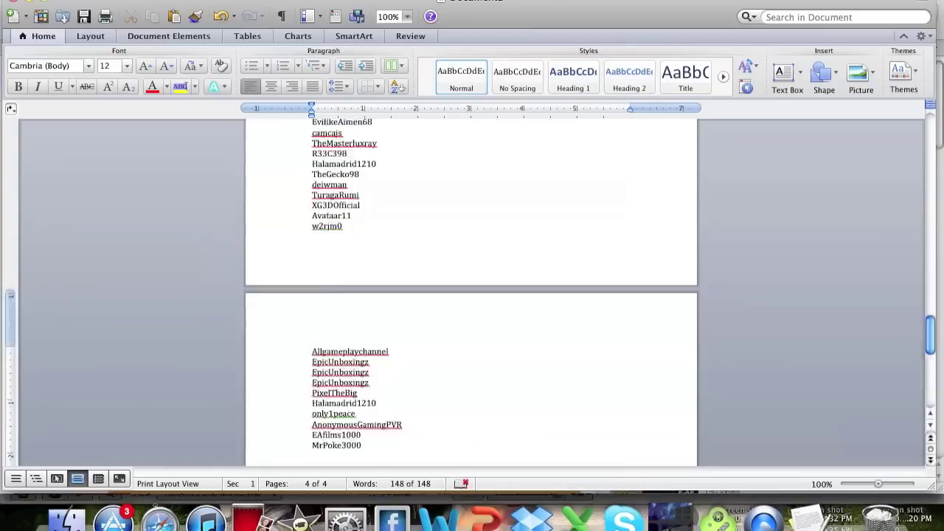
Select the entire 148-word username list and copy it.
key("cmd+a")
scroll(299, 155, "up", 20)
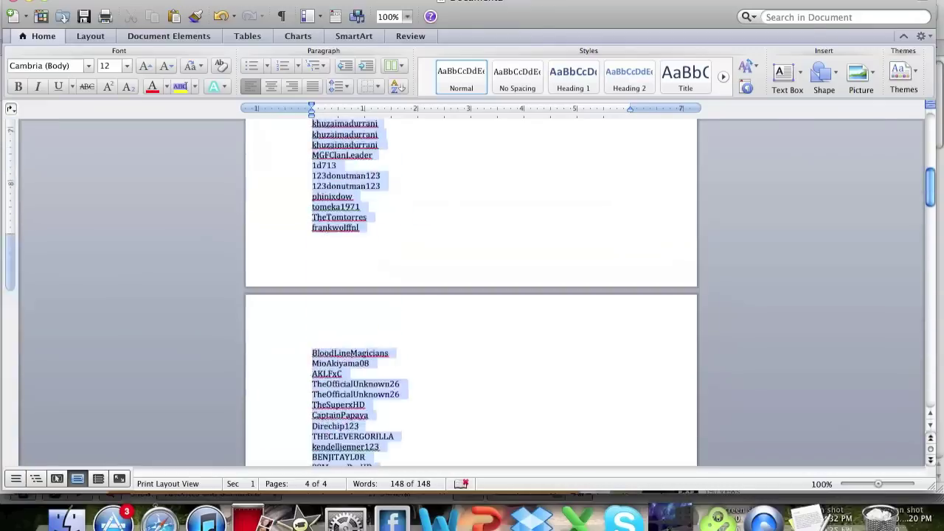
right_click(318, 203)
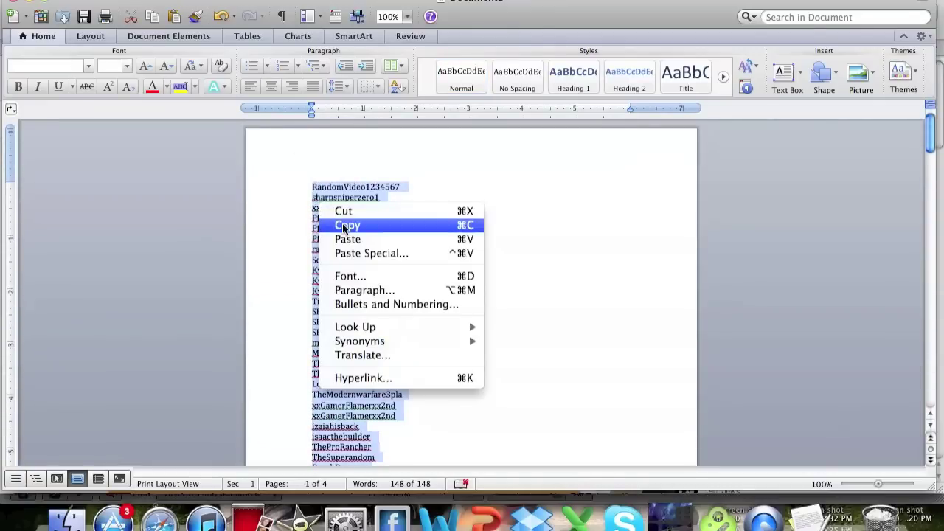
left_click(343, 224)
Paste the copied usernames into the Random Line Picker input, giving 149 lines.
left_click(161, 518)
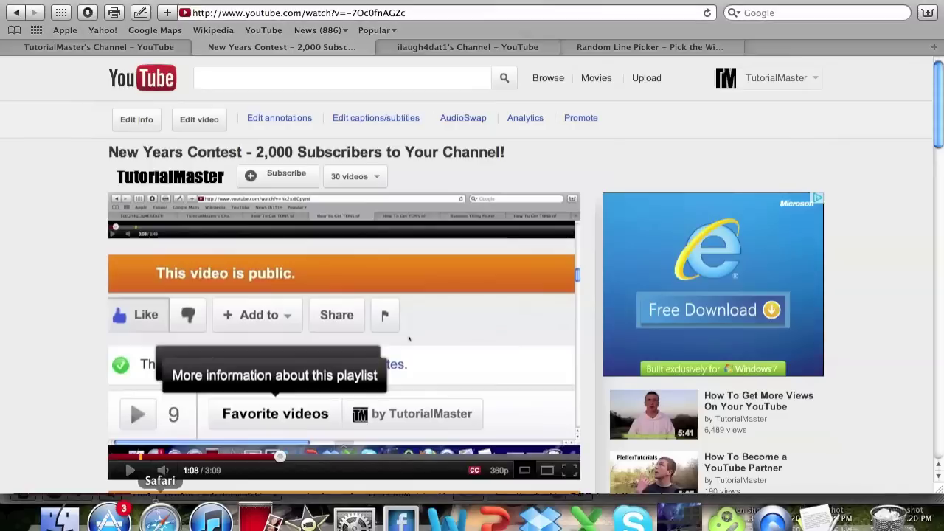
left_click(624, 50)
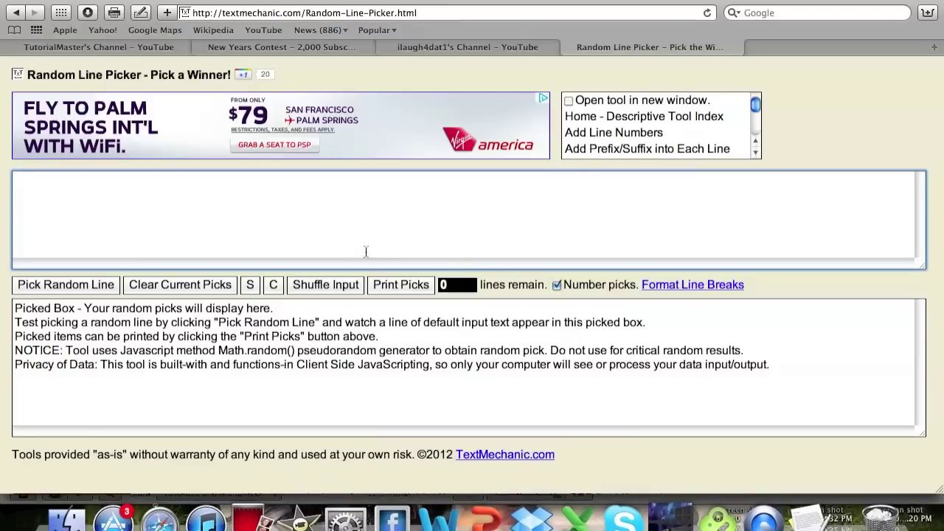
key("super+v")
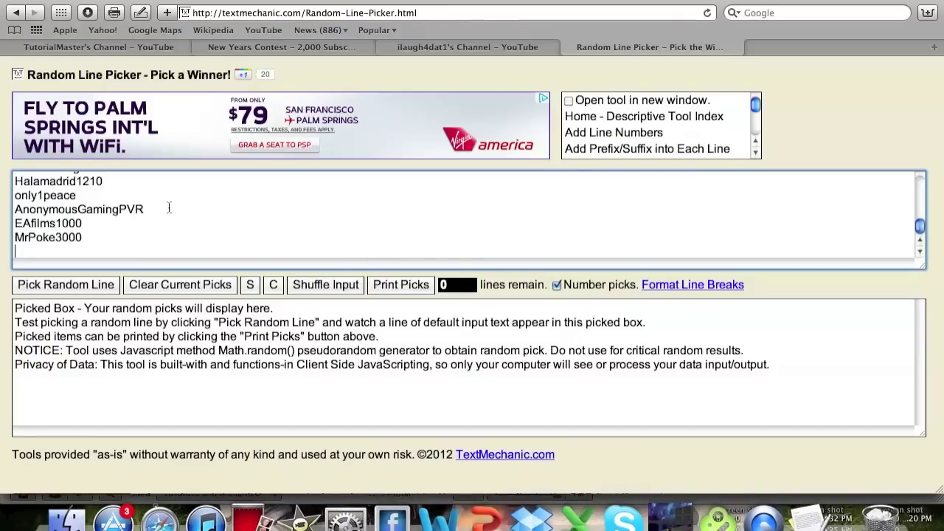
scroll(169, 208, "up", 10)
scroll(169, 207, "up", 5)
scroll(169, 207, "down", 15)
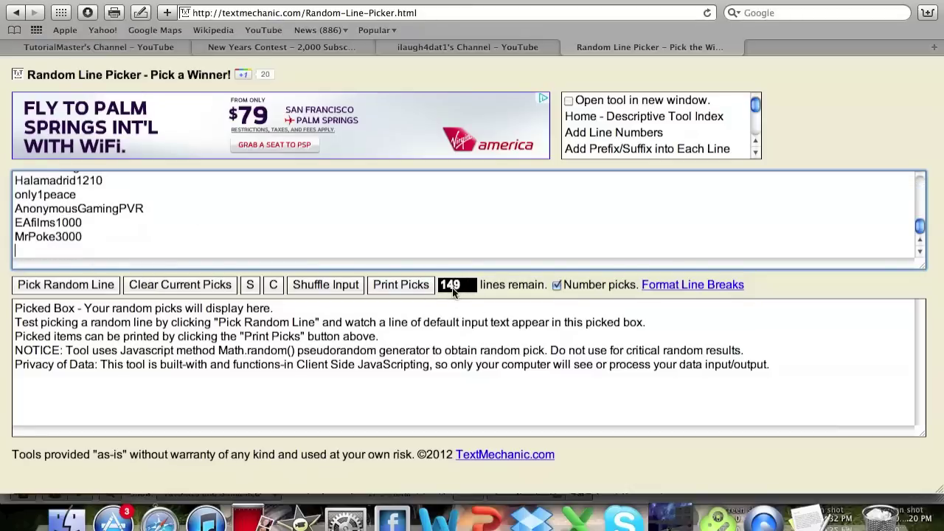
scroll(202, 221, "up", 5)
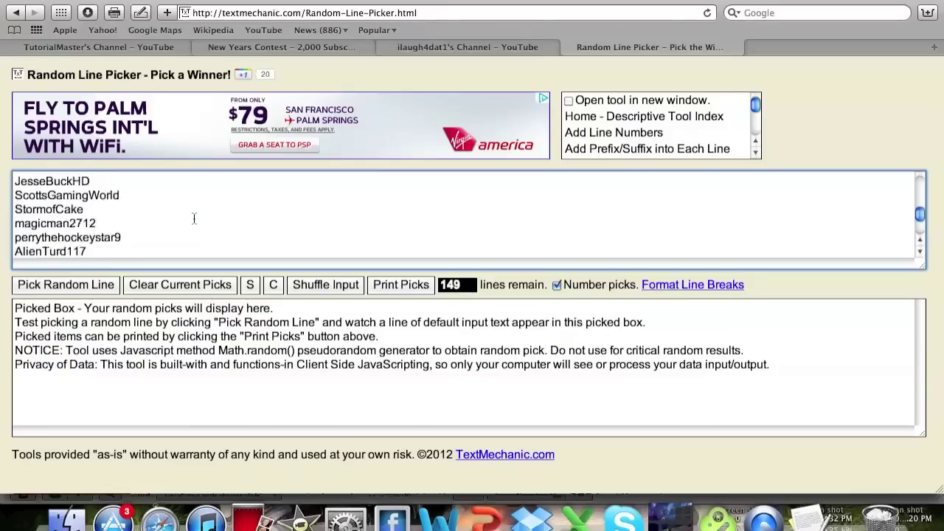
scroll(194, 218, "down", 10)
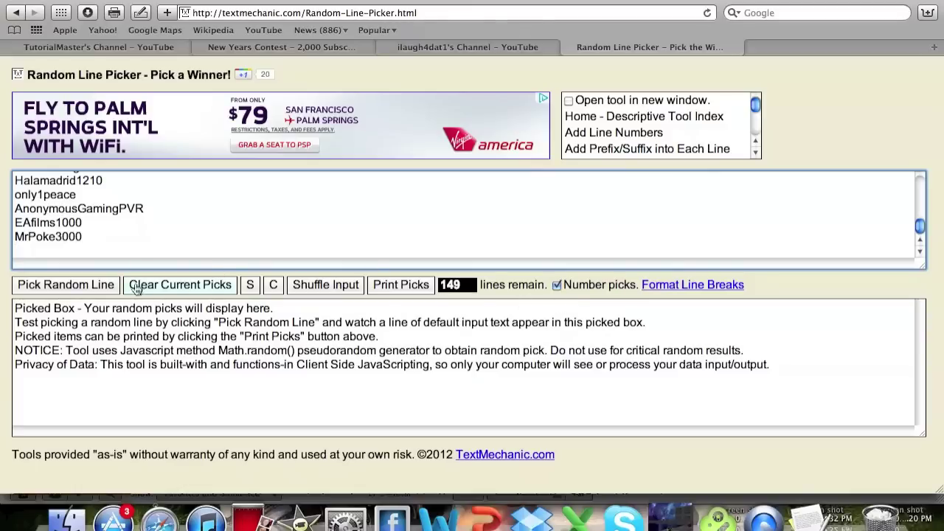
Shuffle the entrant list four times, with the page zoomed in for readability.
left_click(335, 286)
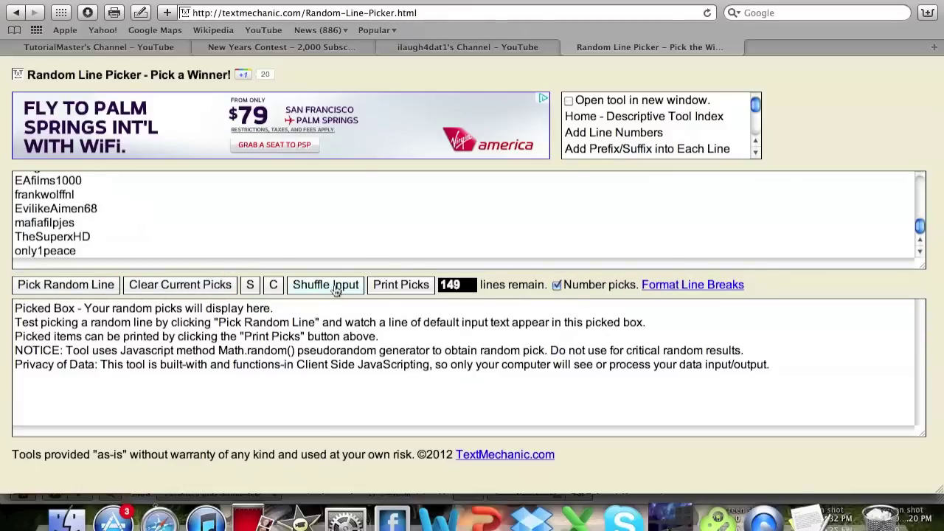
left_click(336, 287)
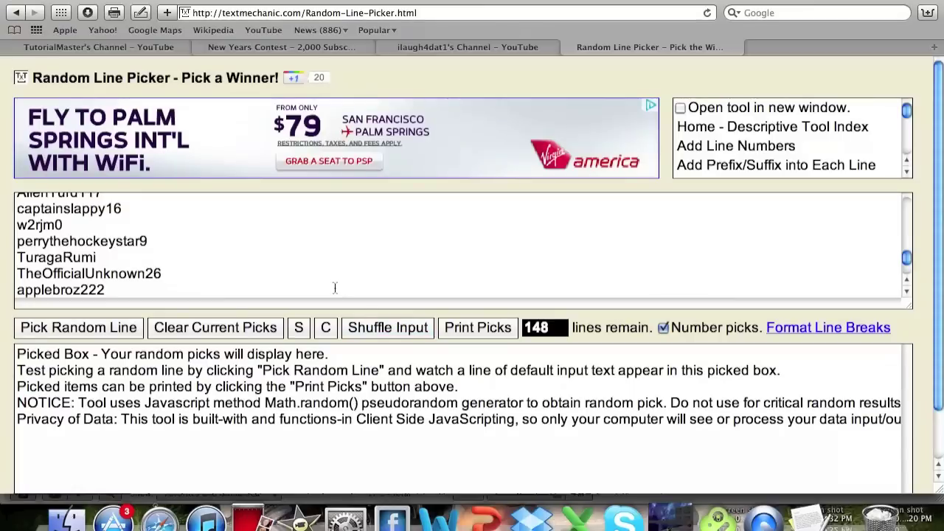
key("super+plus")
key("super+plus")
scroll(335, 287, "down", 4)
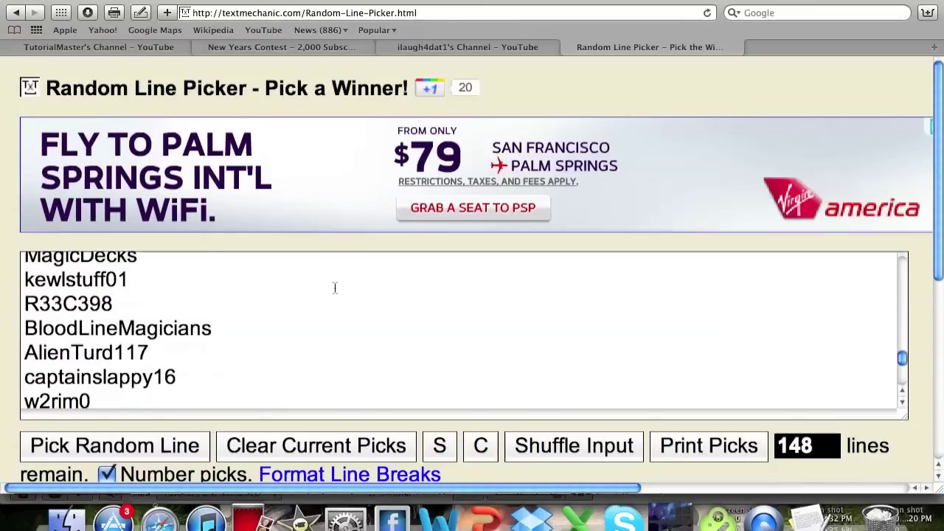
scroll(925, 300, "down", 4)
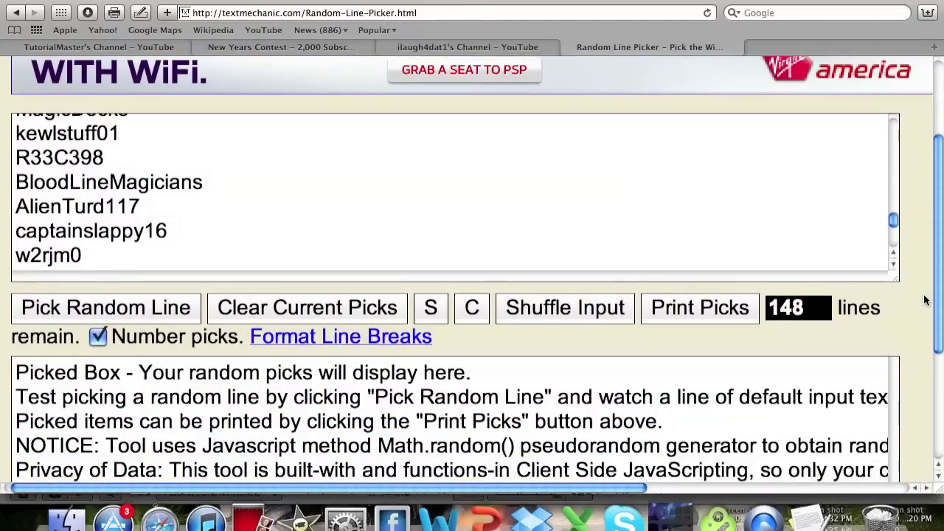
left_click(596, 312)
left_click(594, 311)
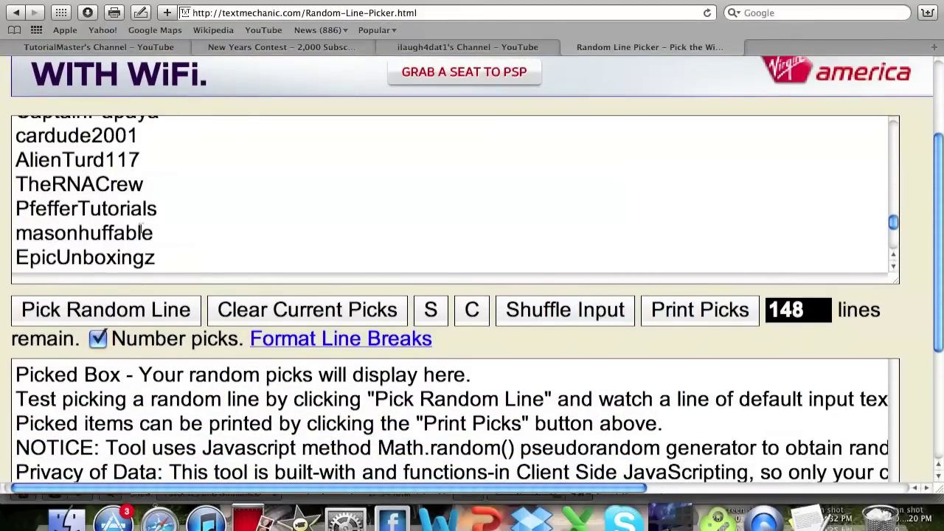
Draw five numbered random winners, then clear the picks, leaving 143 lines.
left_click(106, 310)
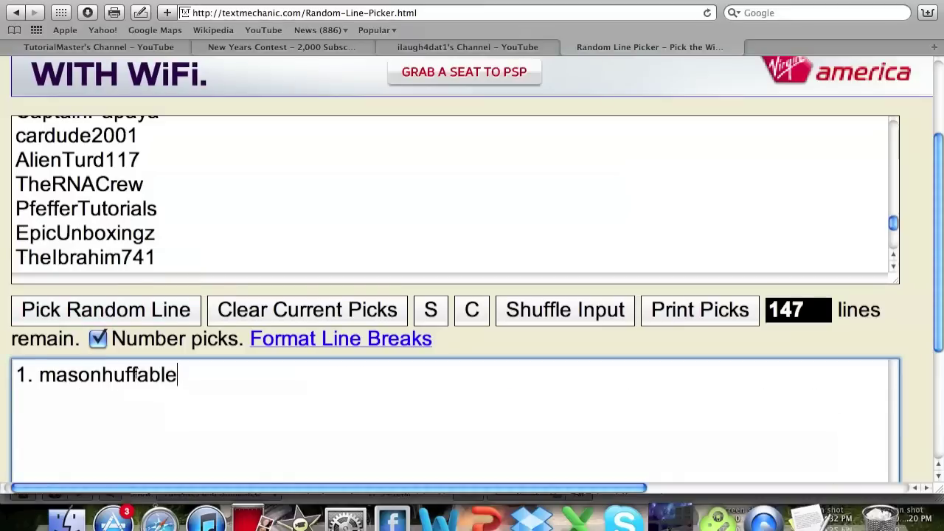
left_click_drag(177, 375, 42, 374)
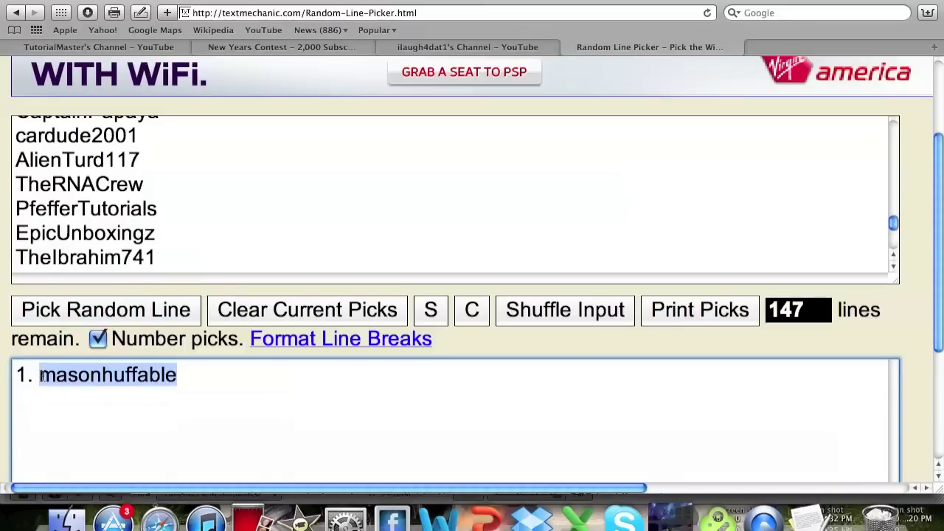
left_click(106, 310)
left_click(107, 310)
left_click(109, 311)
left_click(109, 311)
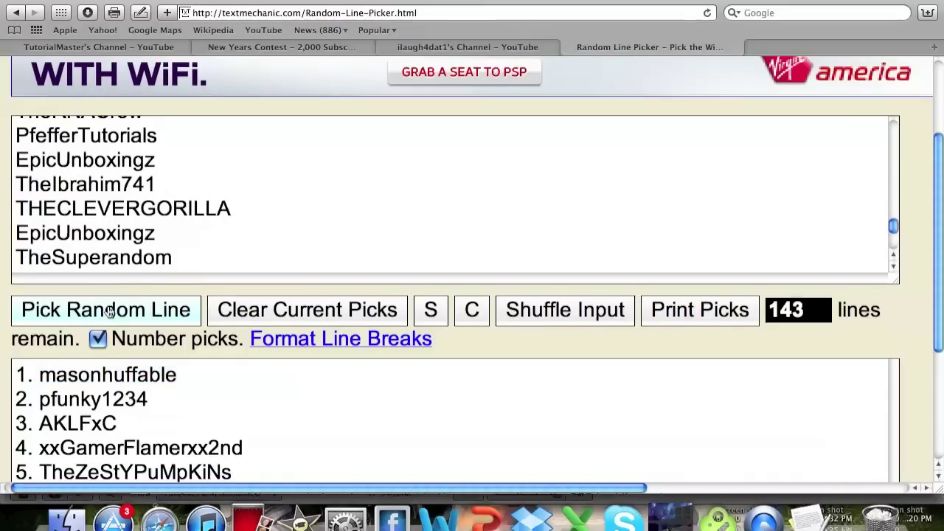
scroll(109, 310, "down", 3)
scroll(110, 310, "left", 2)
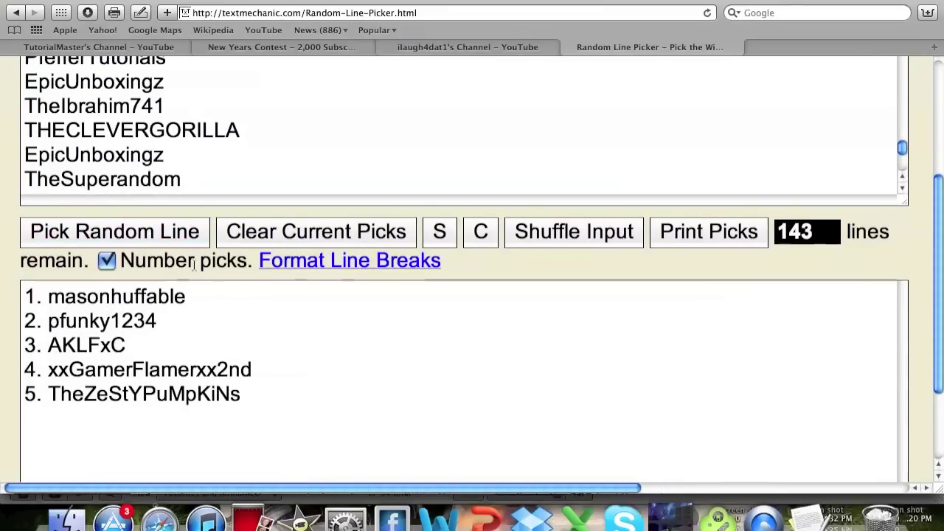
left_click(257, 244)
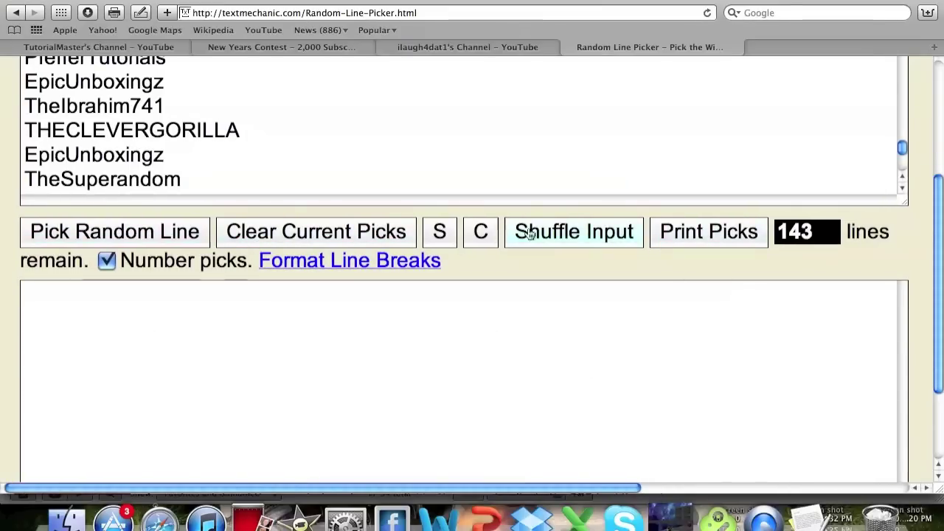
Draw one numbered winner, turn off Number picks, then draw four more, leaving 138 lines.
left_click(168, 234)
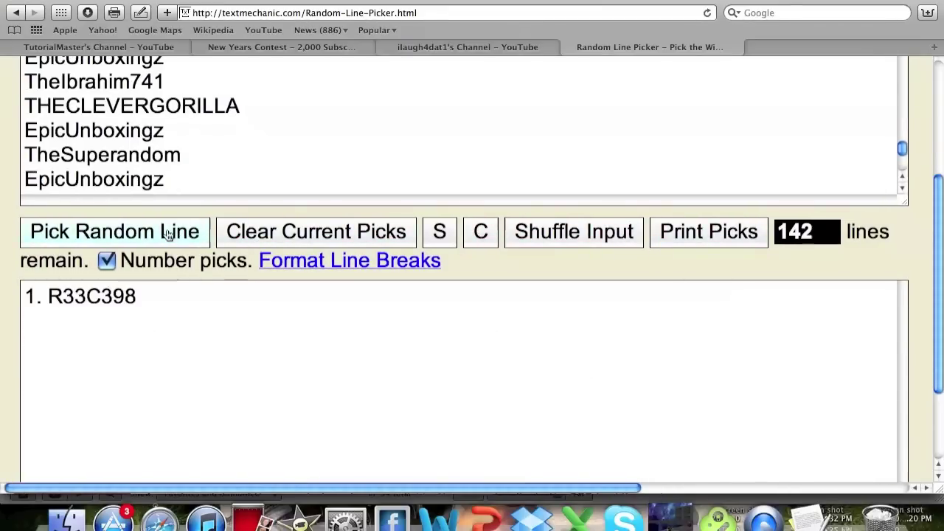
left_click(107, 261)
left_click(126, 233)
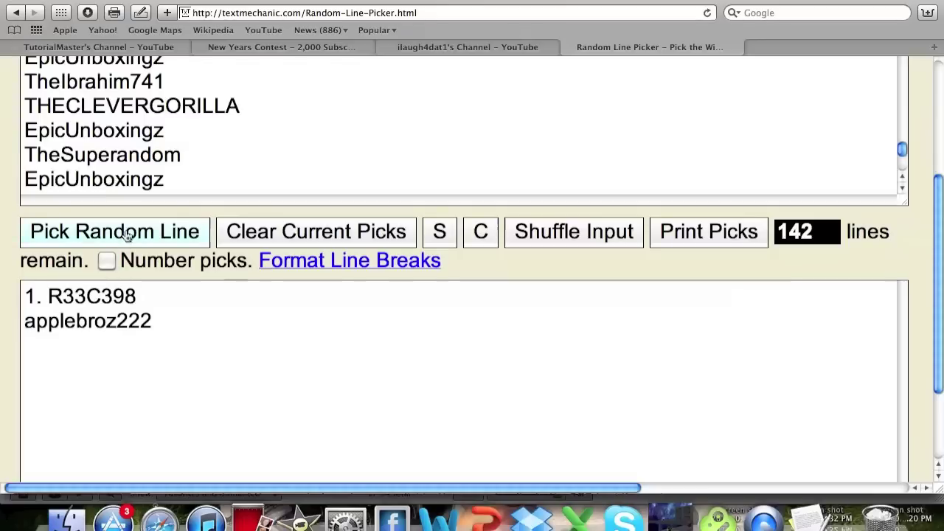
left_click(127, 235)
left_click(127, 234)
left_click(127, 235)
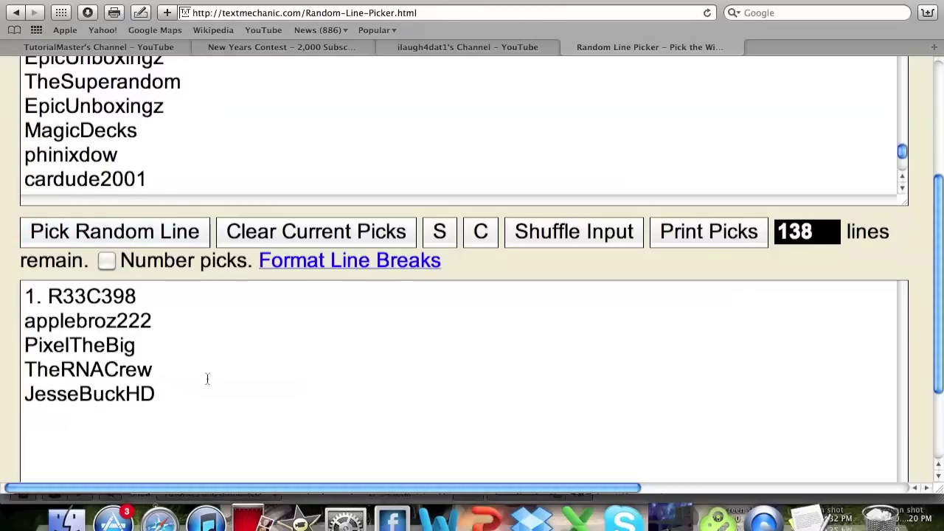
scroll(207, 379, "down", 4)
scroll(207, 379, "up", 2)
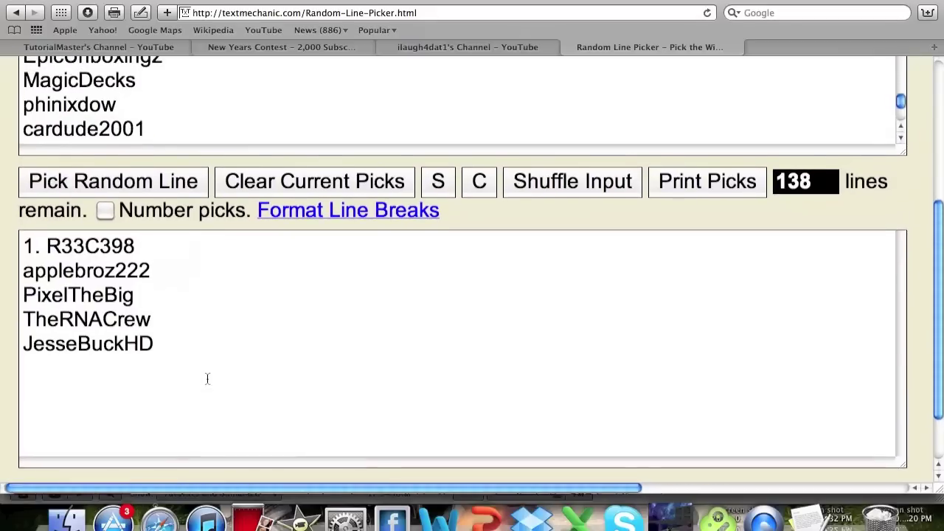
scroll(208, 379, "up", 5)
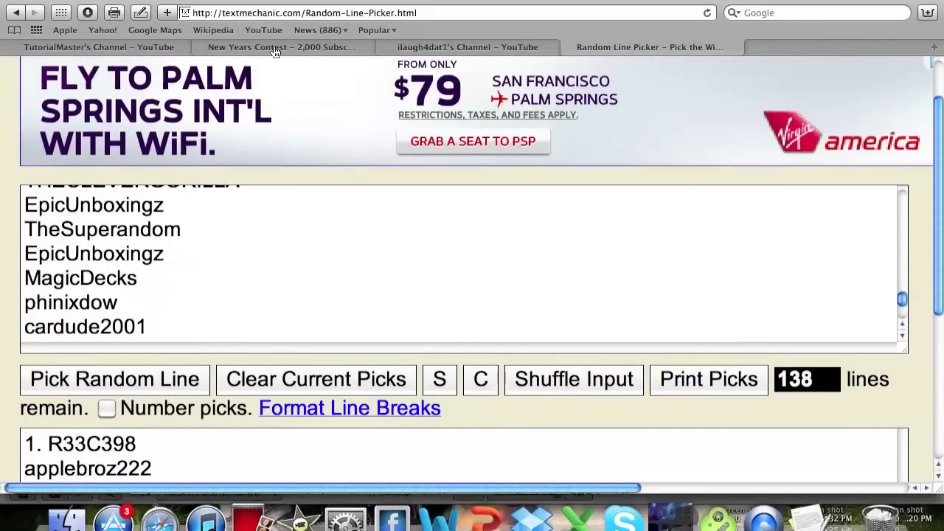
Return to the contest video page and scroll through it.
left_click(274, 49)
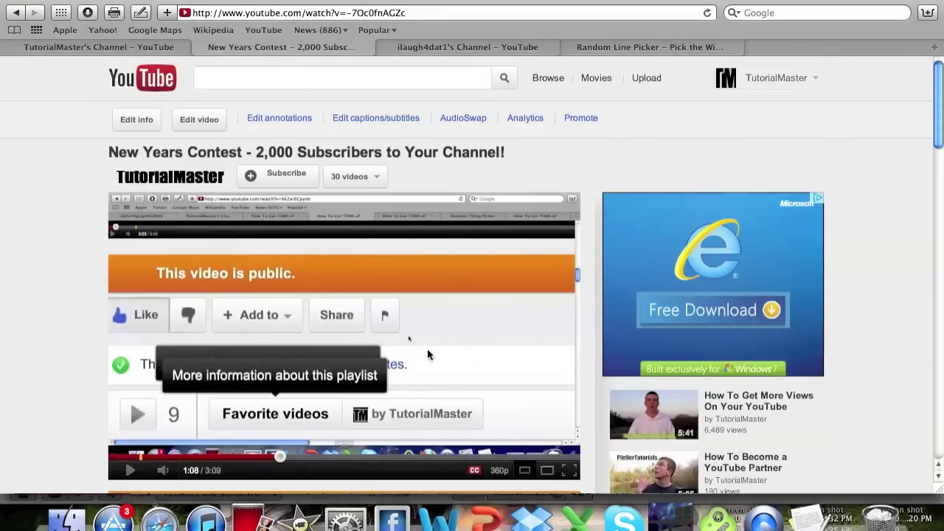
scroll(411, 343, "down", 5)
scroll(411, 343, "up", 5)
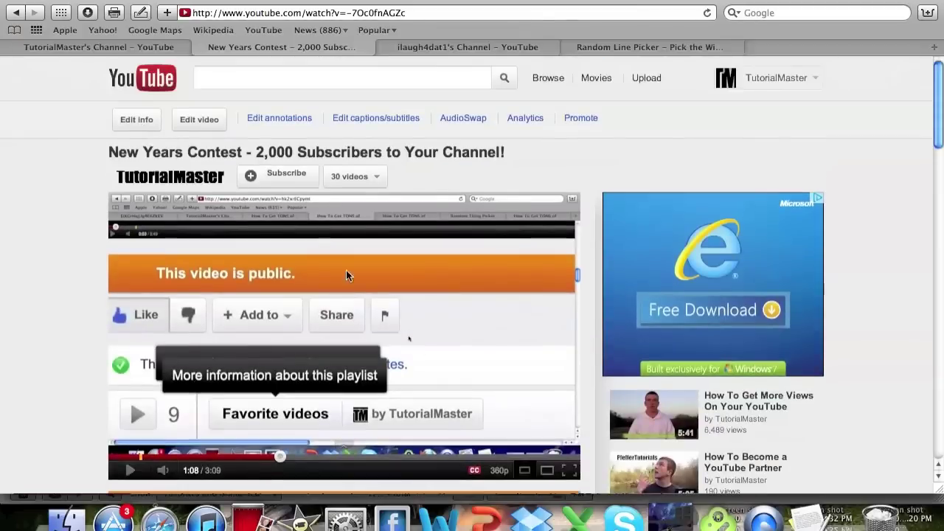
scroll(368, 345, "down", 3)
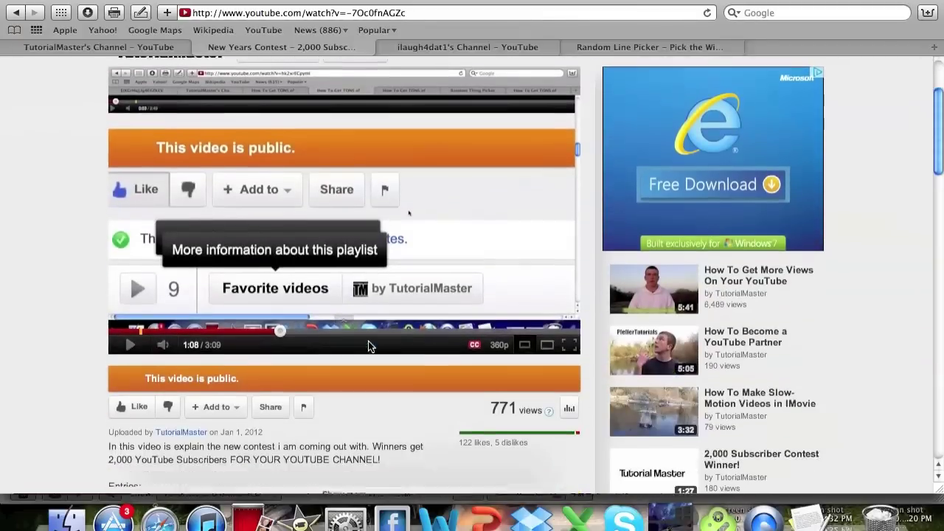
scroll(368, 345, "up", 3)
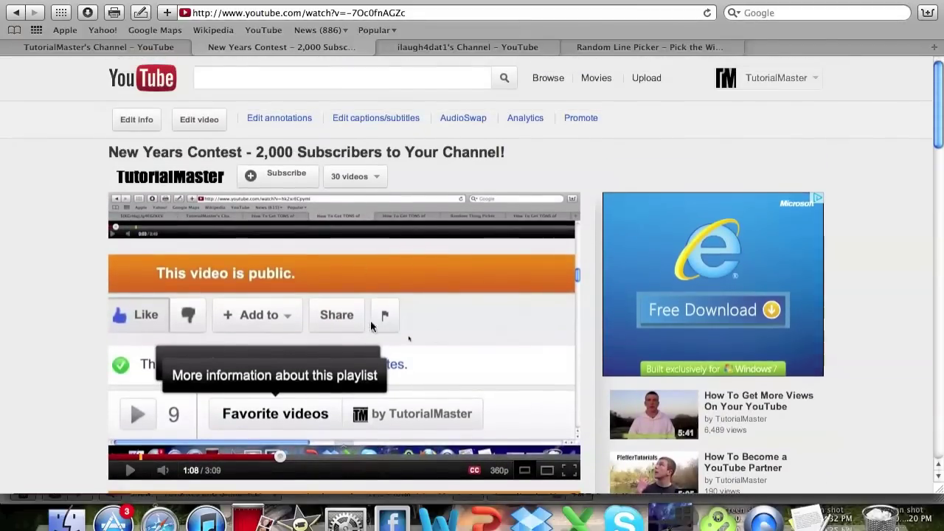
Check the other entrant channel's title, then show TutorialMaster's channel page.
left_click(436, 49)
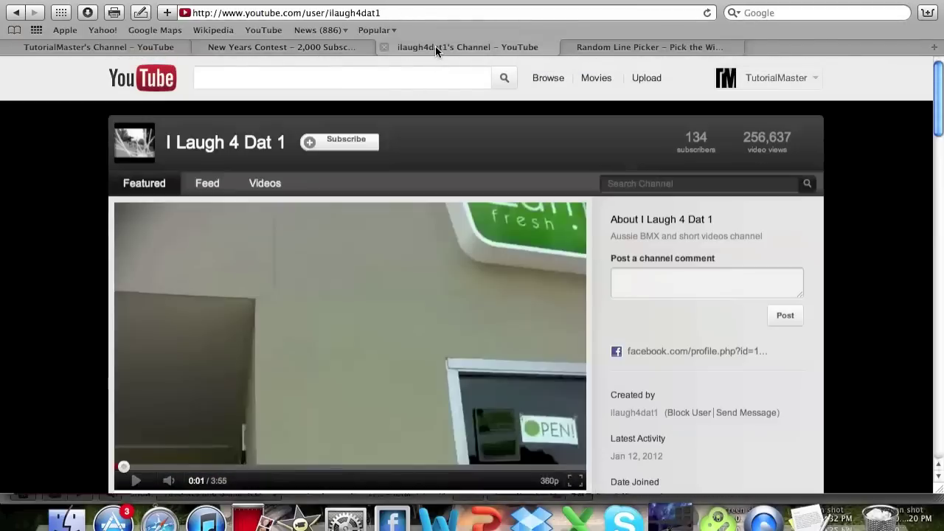
left_click_drag(175, 135, 286, 143)
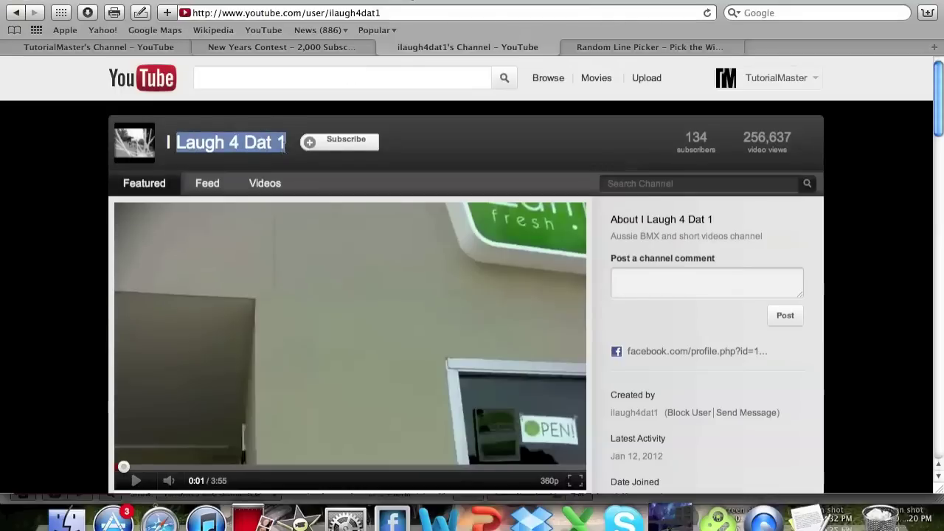
left_click(117, 48)
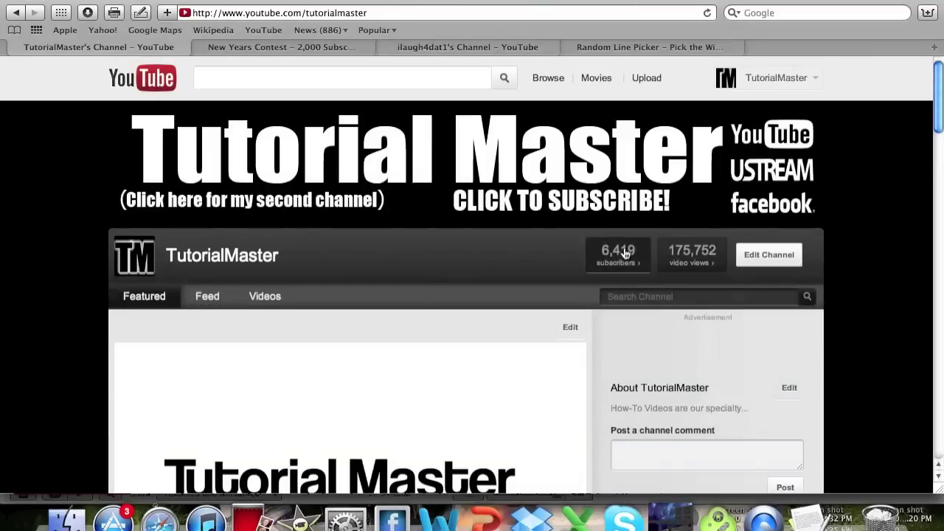